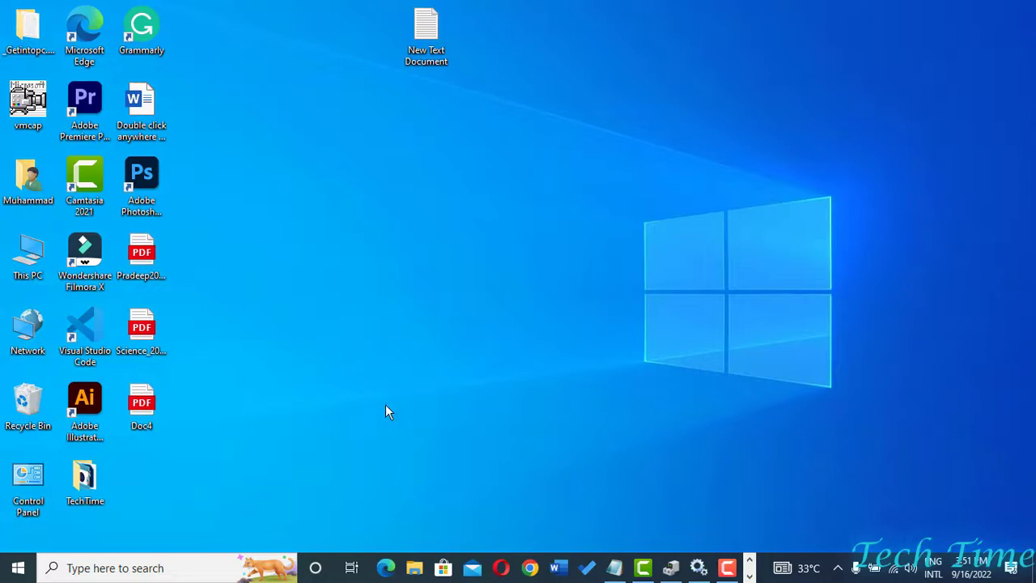
# Open Bluetooth & other devices settings via a 'bluet' search and turn Bluetooth off, then back on.
pyautogui.click(155, 568)
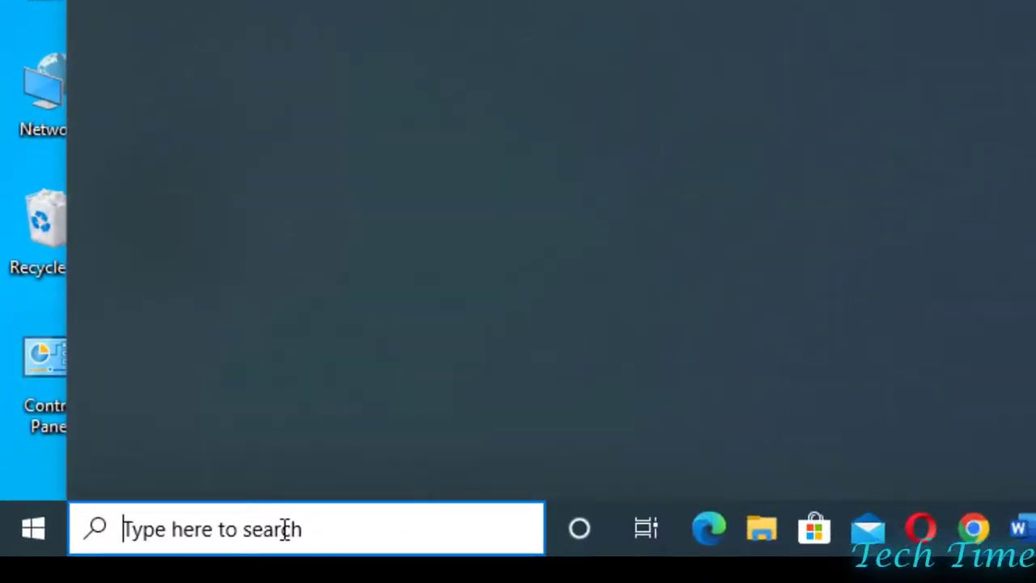
pyautogui.write('bluet')
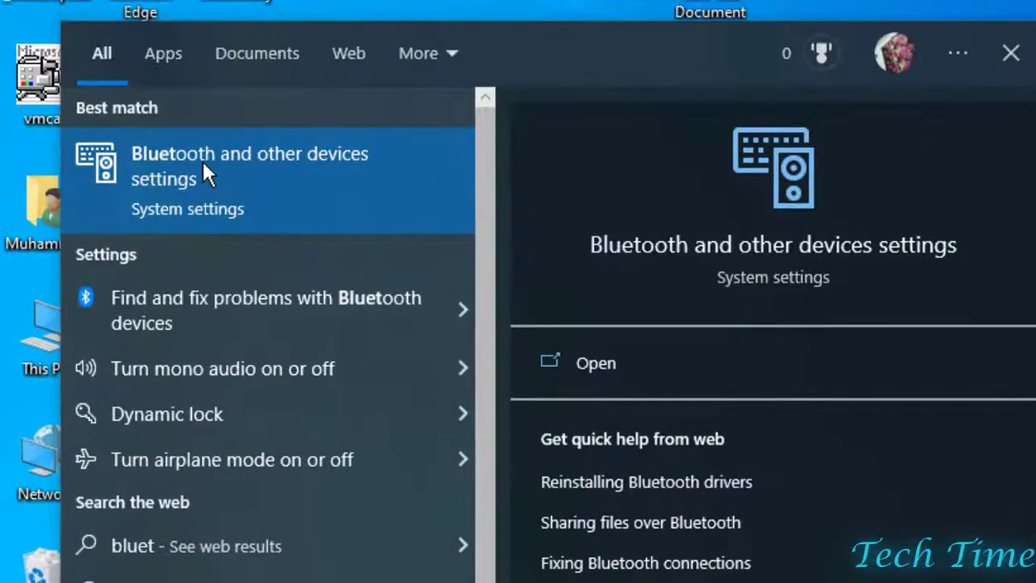
pyautogui.click(202, 162)
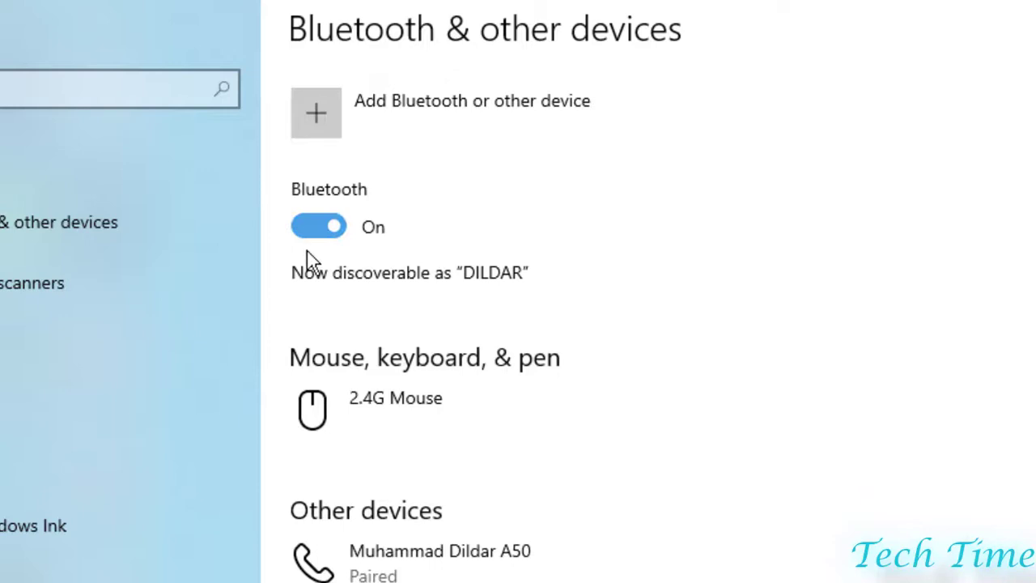
pyautogui.click(338, 229)
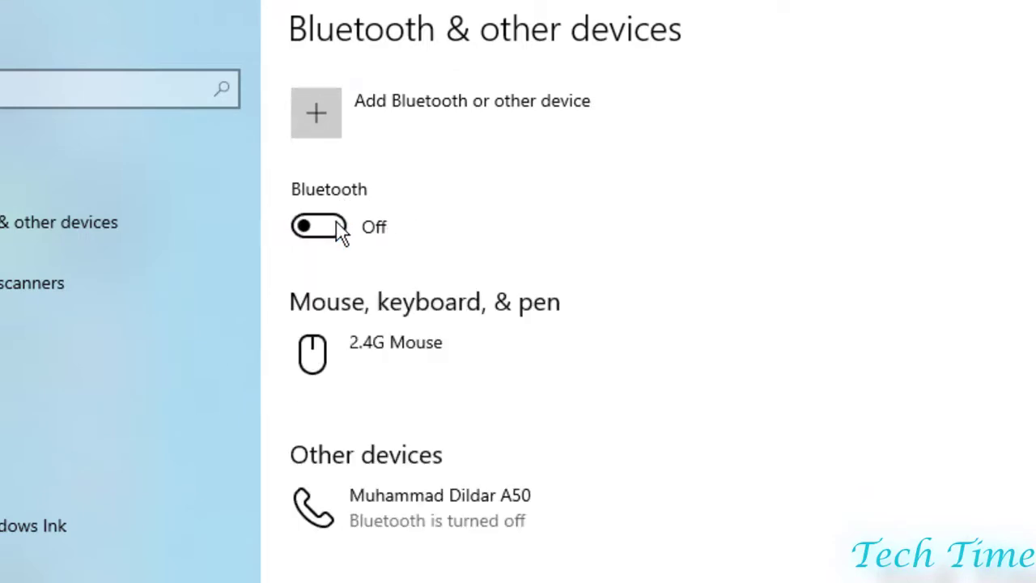
pyautogui.click(338, 228)
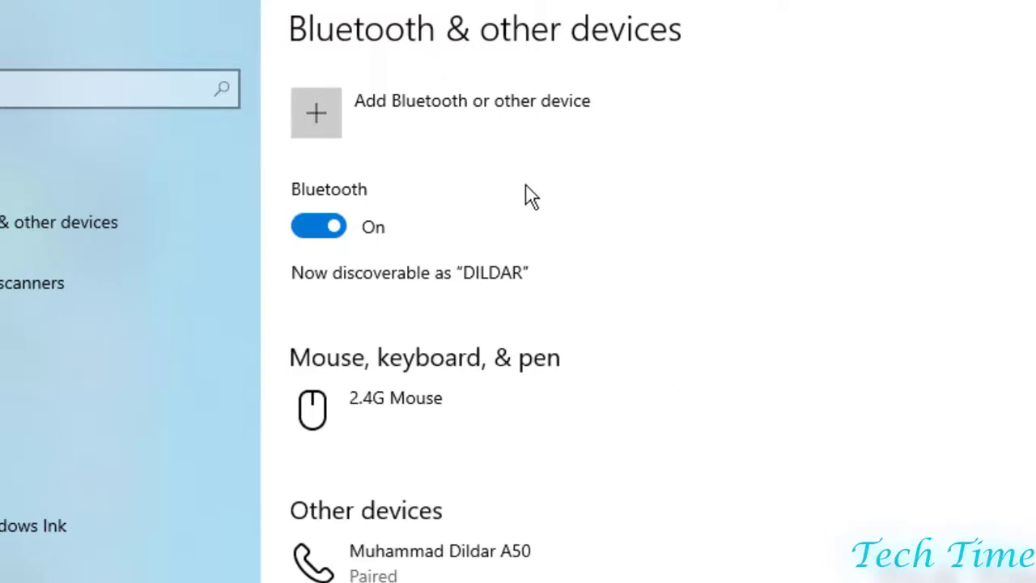
# Scan for nearby Bluetooth devices in Add a device, then dismiss it without pairing the discovered phone.
pyautogui.click(314, 117)
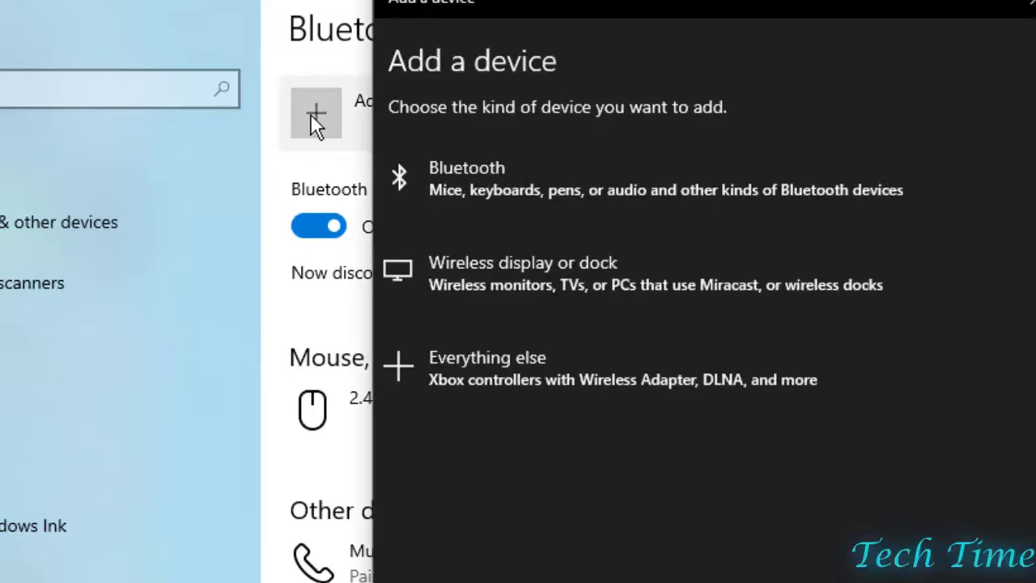
pyautogui.click(516, 176)
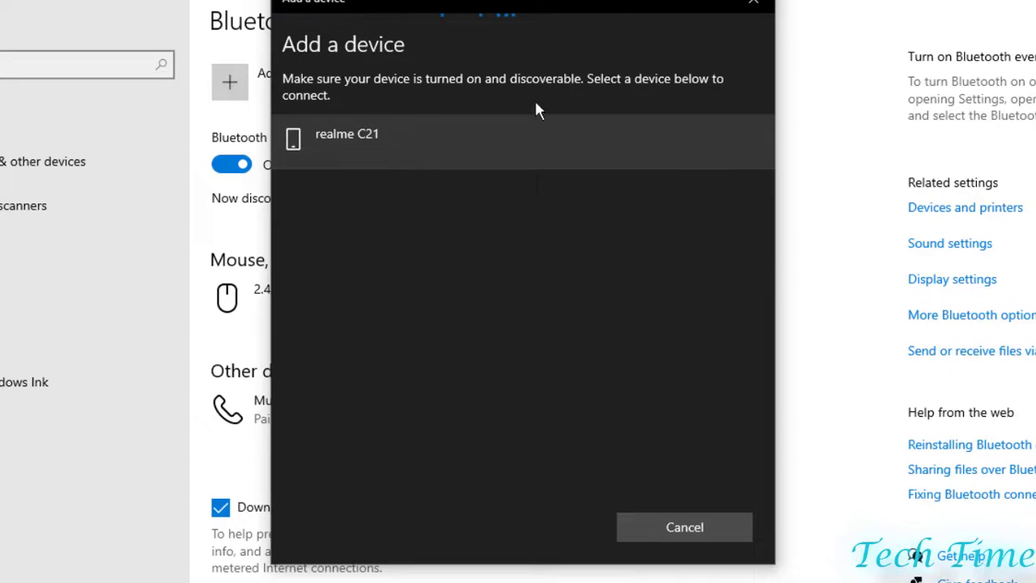
pyautogui.press('Escape')
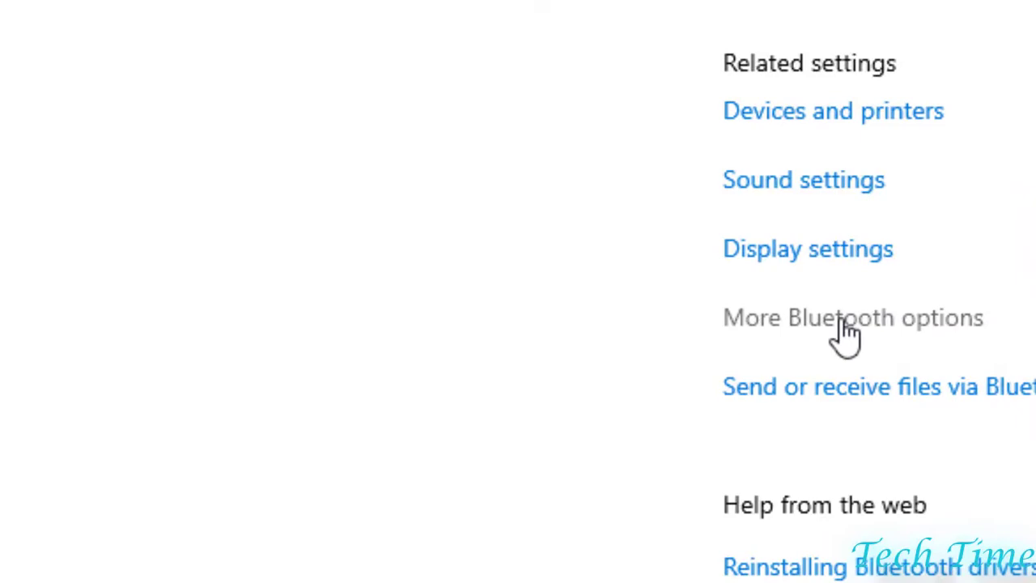
# Open the More Bluetooth options window from Related settings.
pyautogui.click(841, 320)
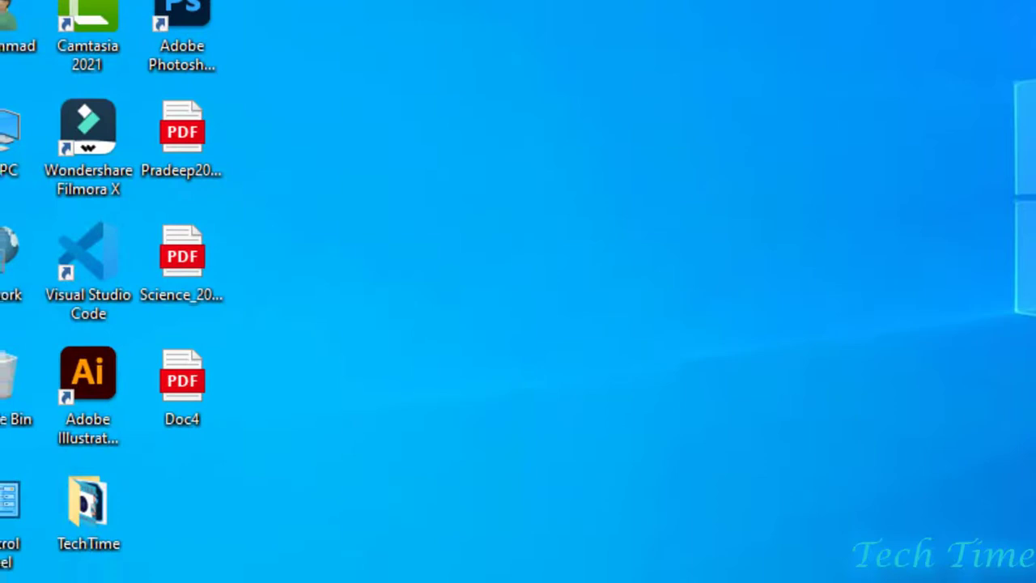
# Launch the Services console by searching for 'services'.
pyautogui.click(162, 548)
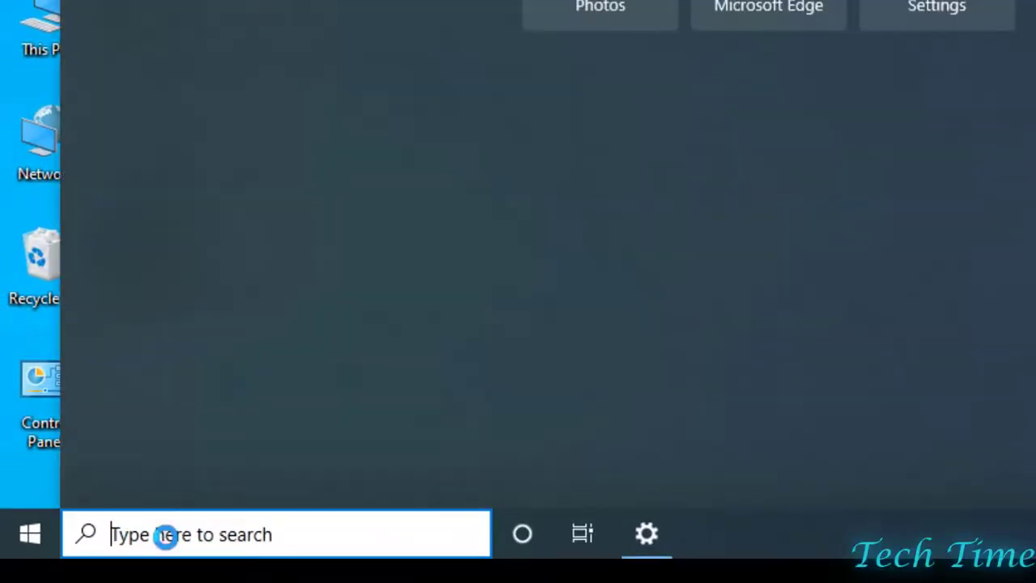
pyautogui.write('servic')
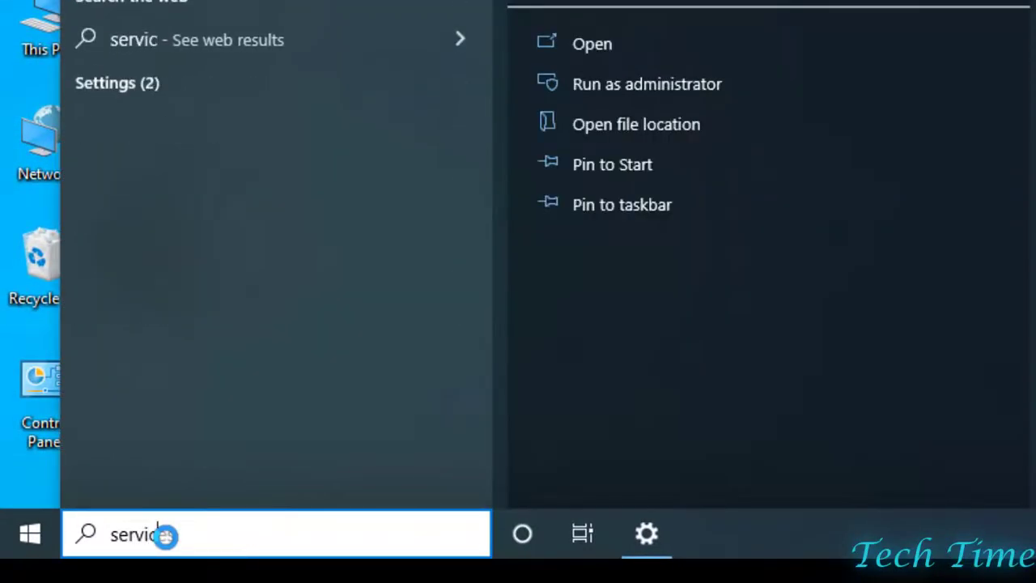
pyautogui.write('es')
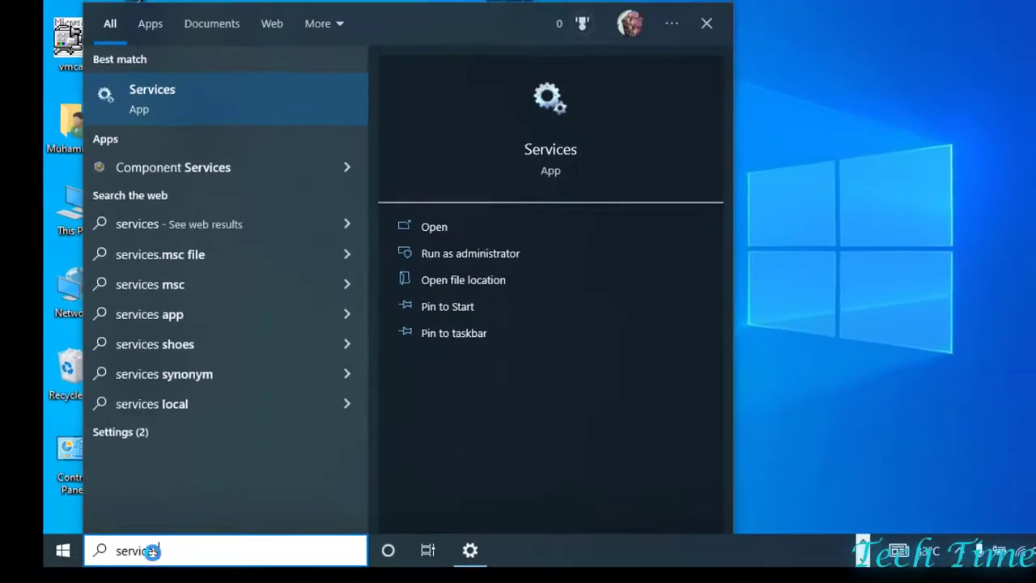
pyautogui.press('Return')
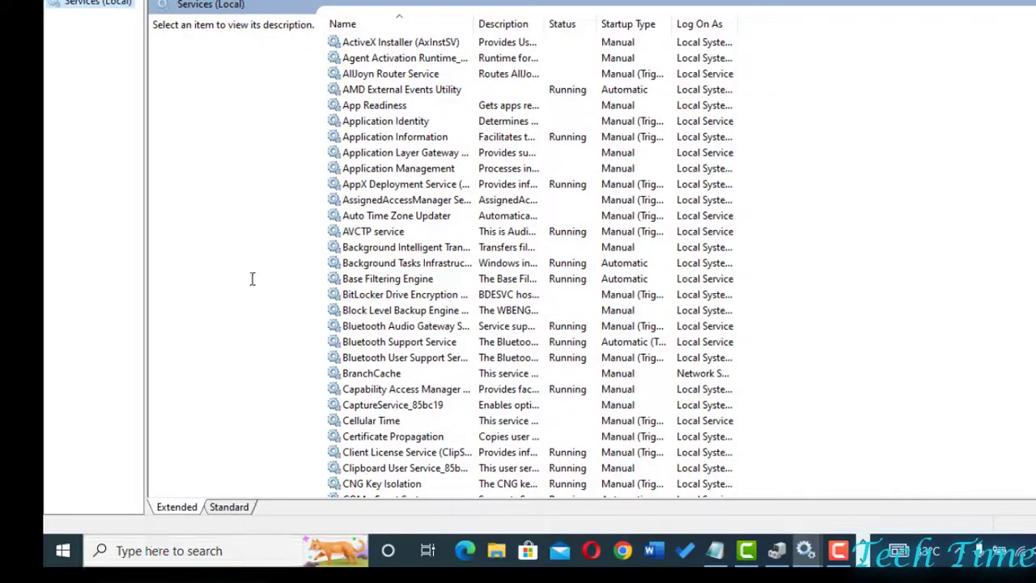
# Locate the Bluetooth Audio Gateway, Support and User Support services, ending on Audio Gateway.
pyautogui.scroll(-4, 432, 190)
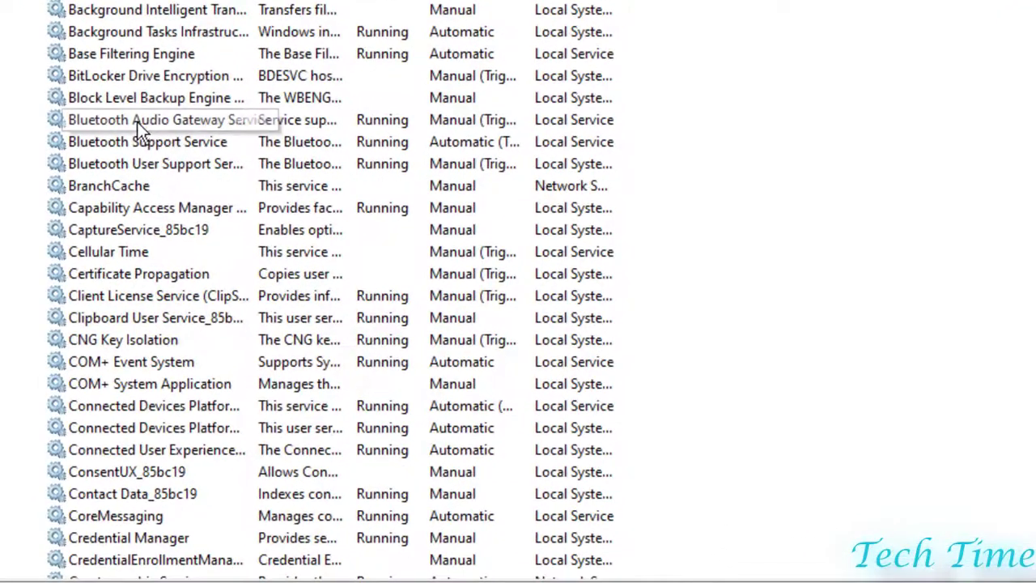
pyautogui.click(378, 166)
pyautogui.click(126, 144)
pyautogui.click(127, 164)
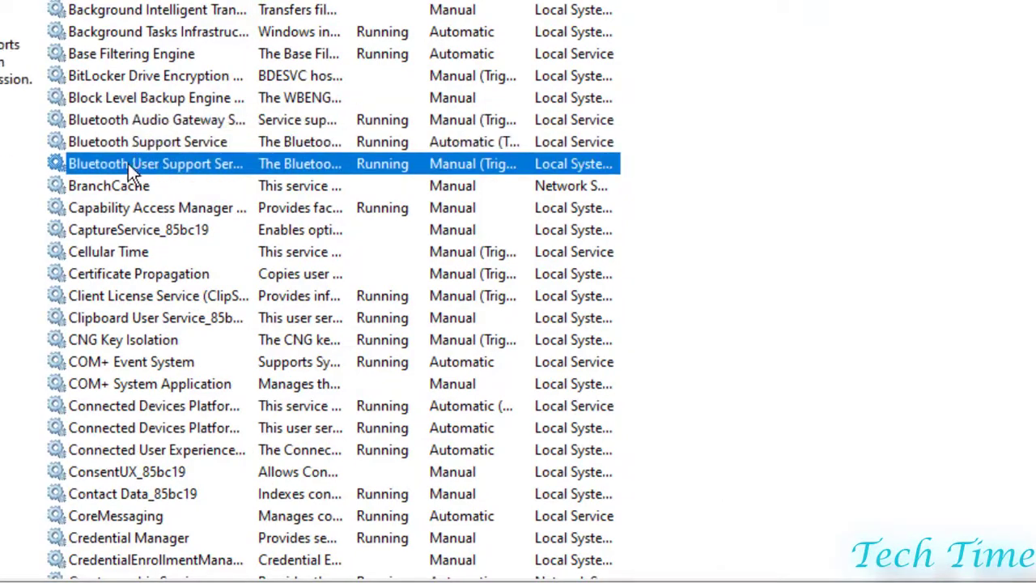
pyautogui.click(166, 119)
# Change the Bluetooth Audio Gateway Service's startup type to Automatic in its Properties and apply it.
pyautogui.rightClick(166, 119)
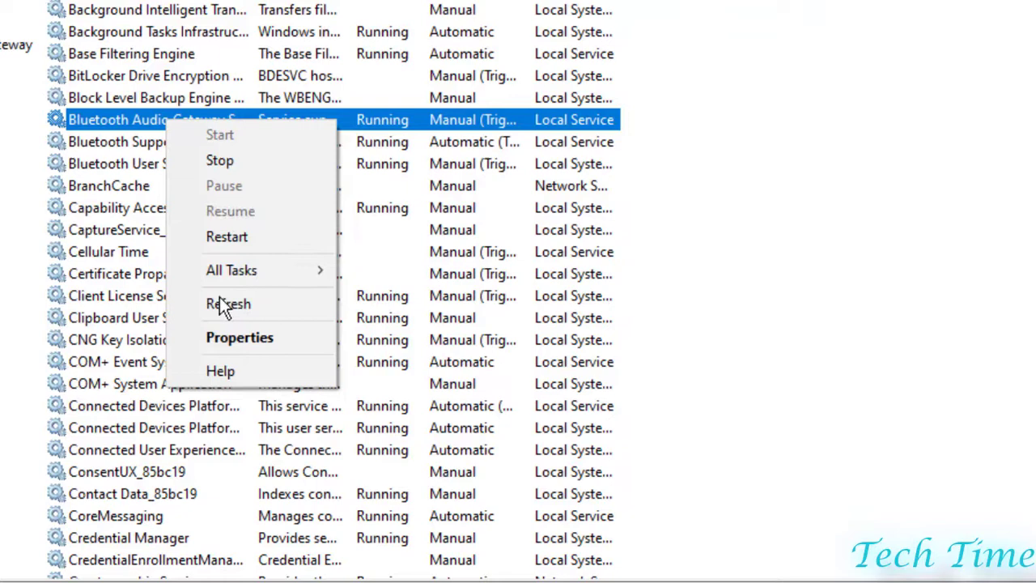
pyautogui.click(234, 337)
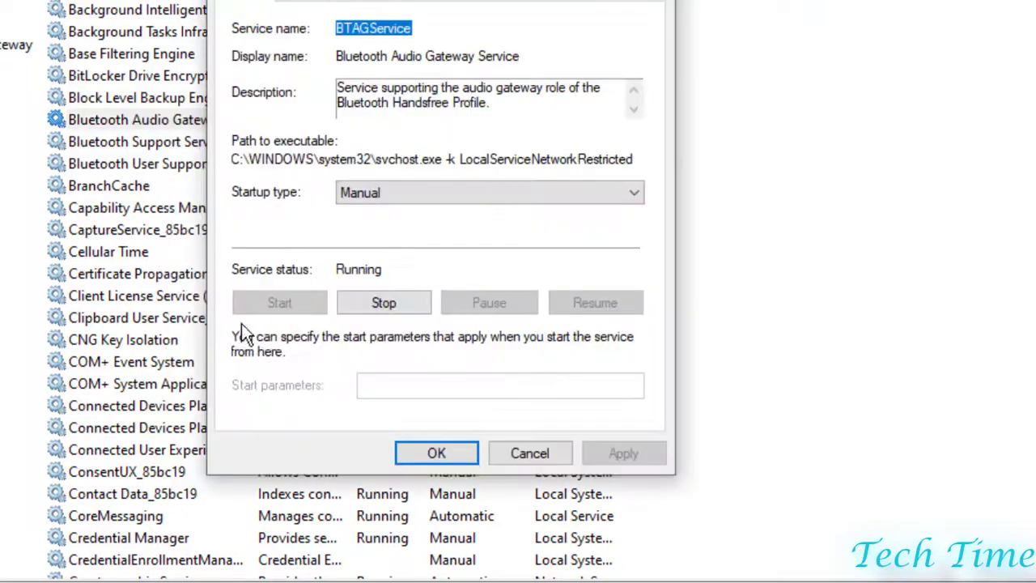
pyautogui.click(458, 195)
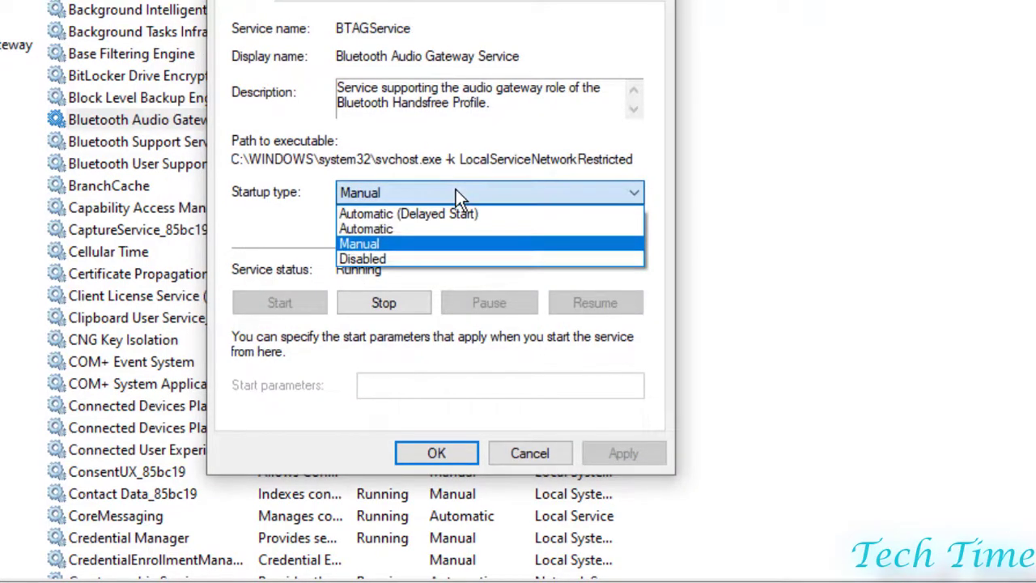
pyautogui.click(407, 229)
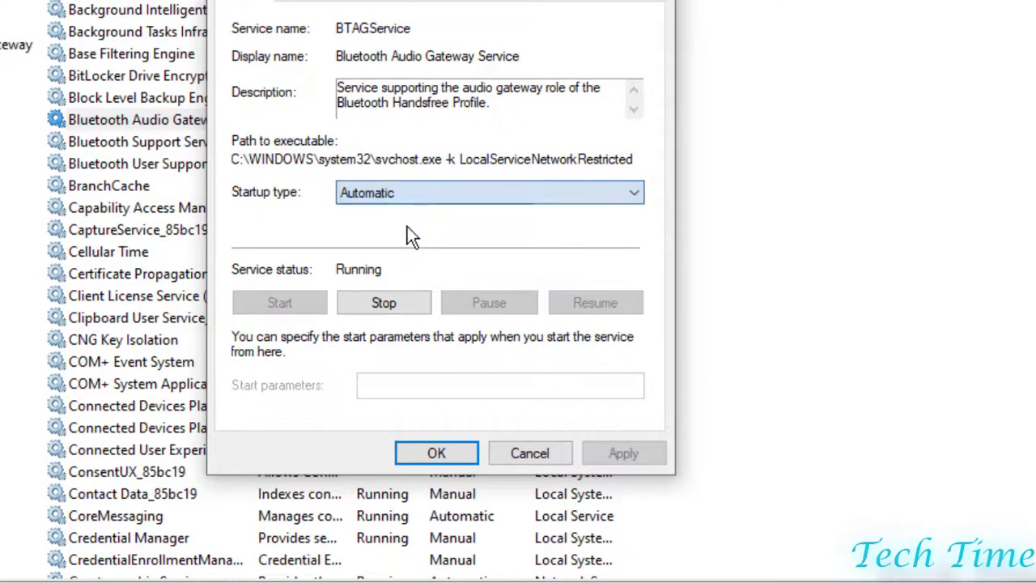
pyautogui.click(625, 455)
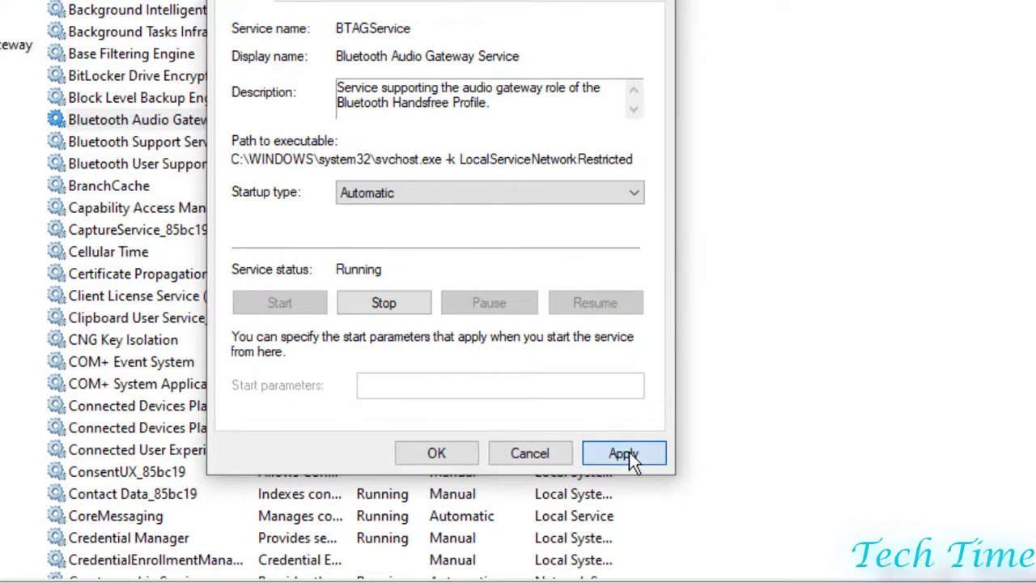
pyautogui.click(437, 454)
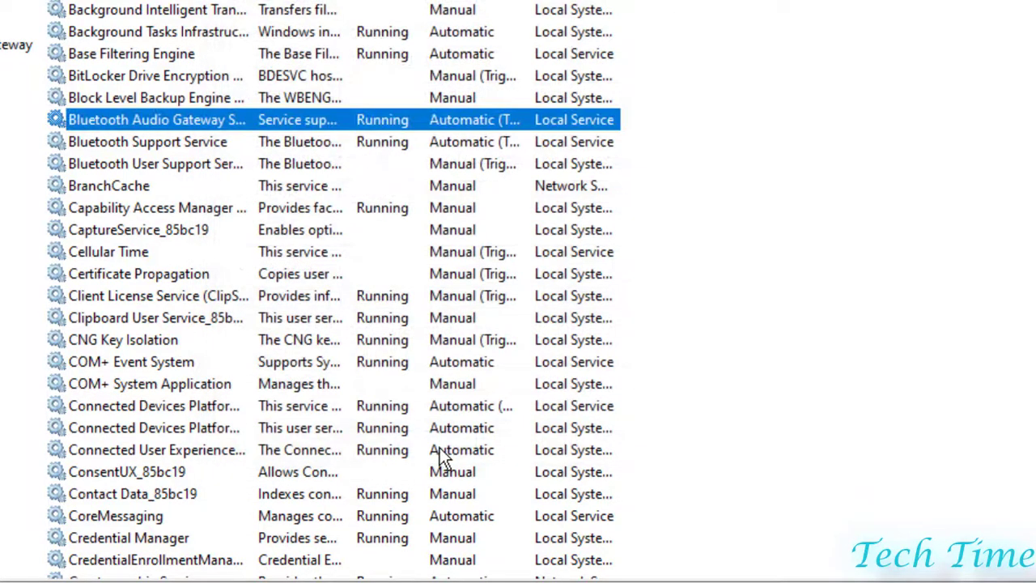
pyautogui.click(148, 144)
pyautogui.rightClick(148, 144)
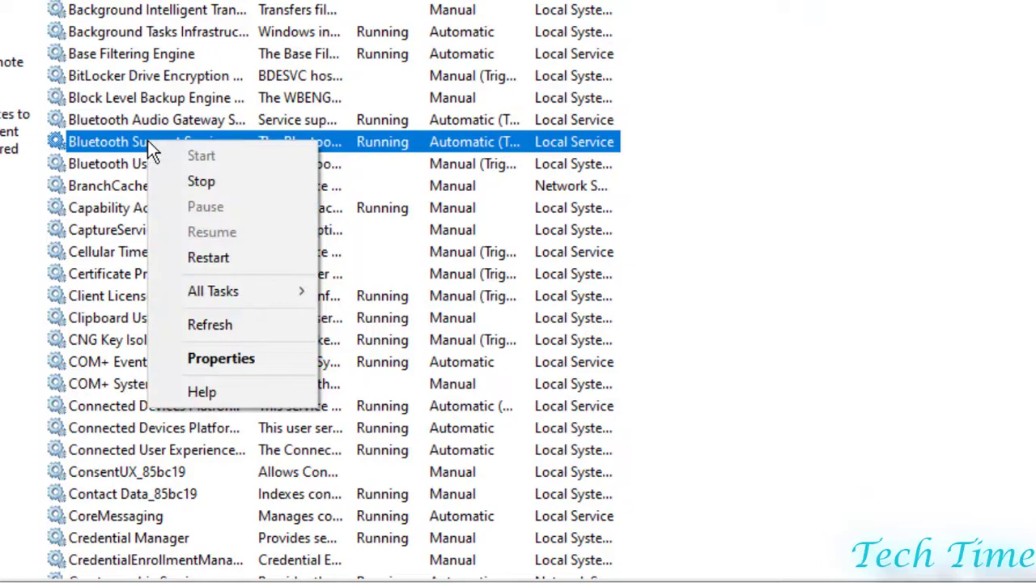
pyautogui.click(215, 359)
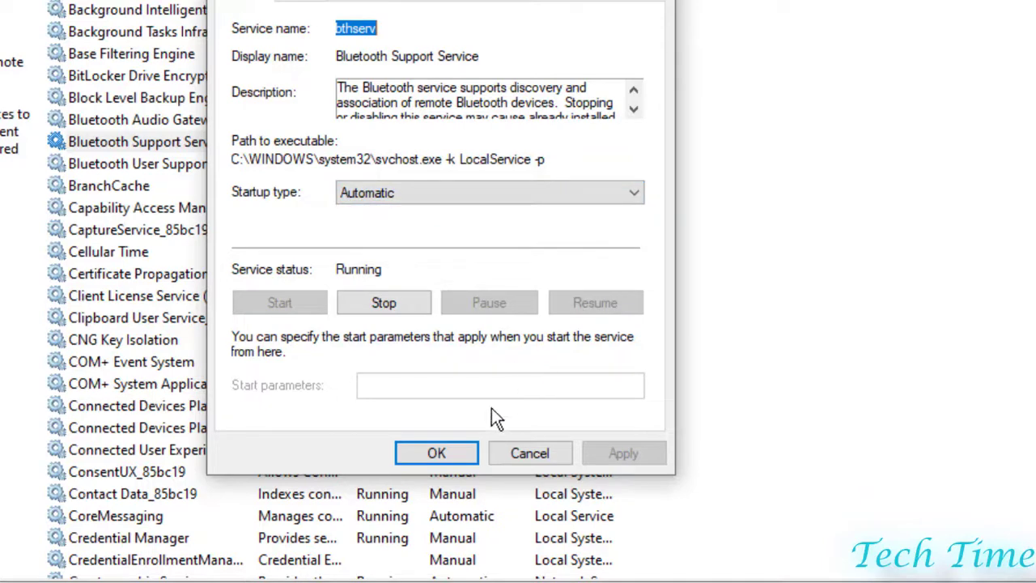
pyautogui.click(437, 453)
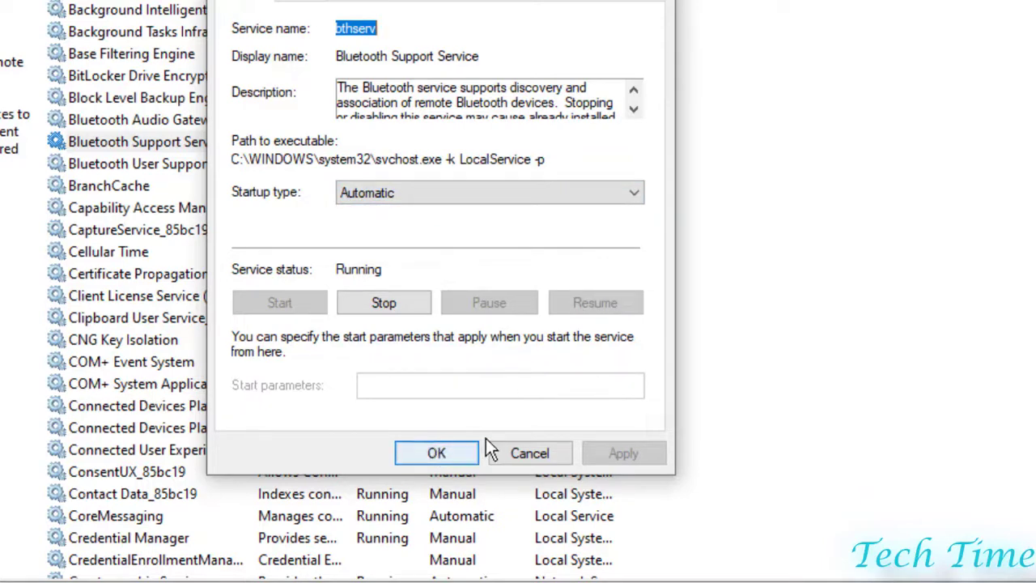
pyautogui.click(157, 164)
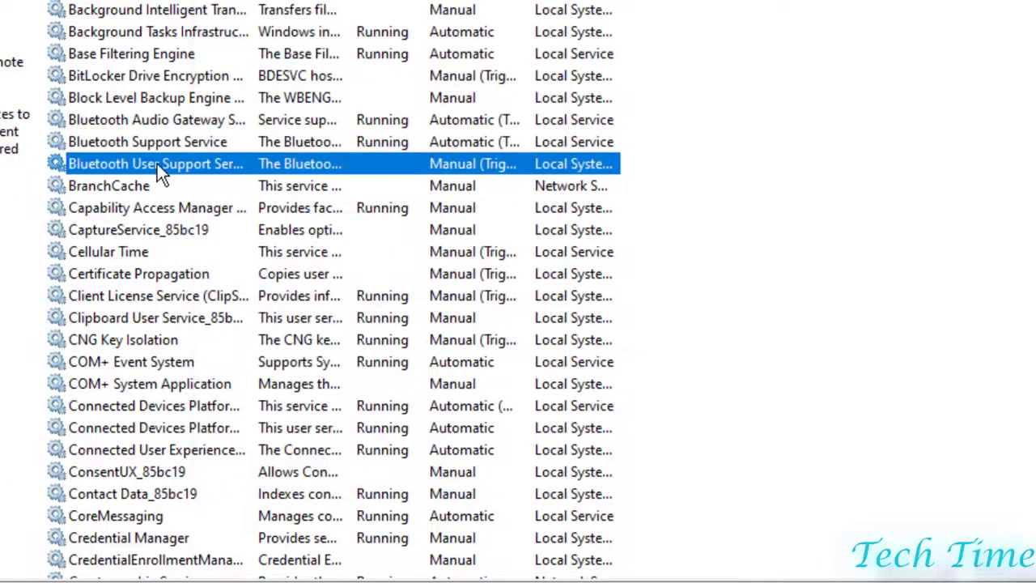
# Start the stopped Bluetooth User Support Service from its Properties, keeping startup Manual.
pyautogui.rightClick(210, 162)
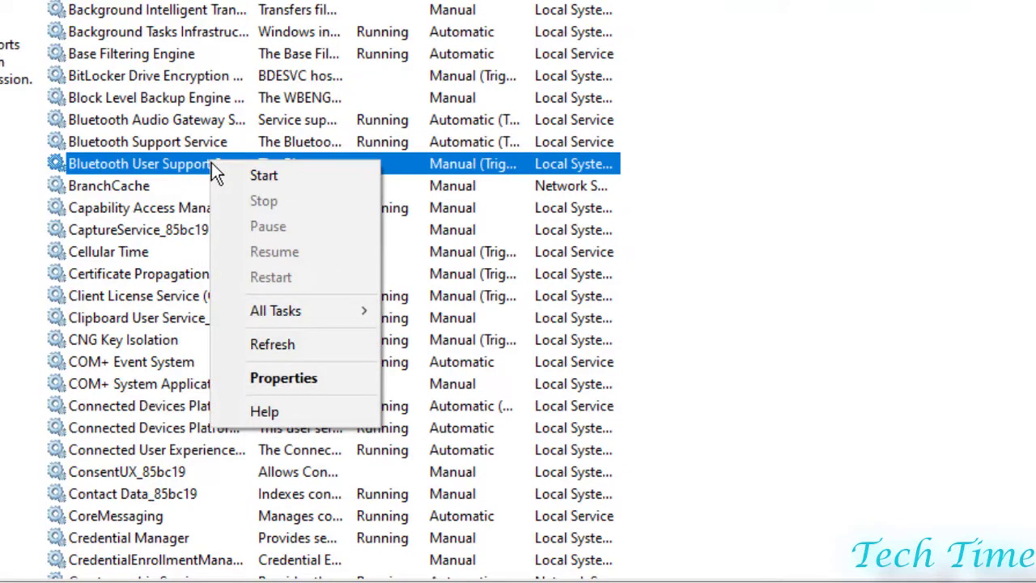
pyautogui.click(273, 377)
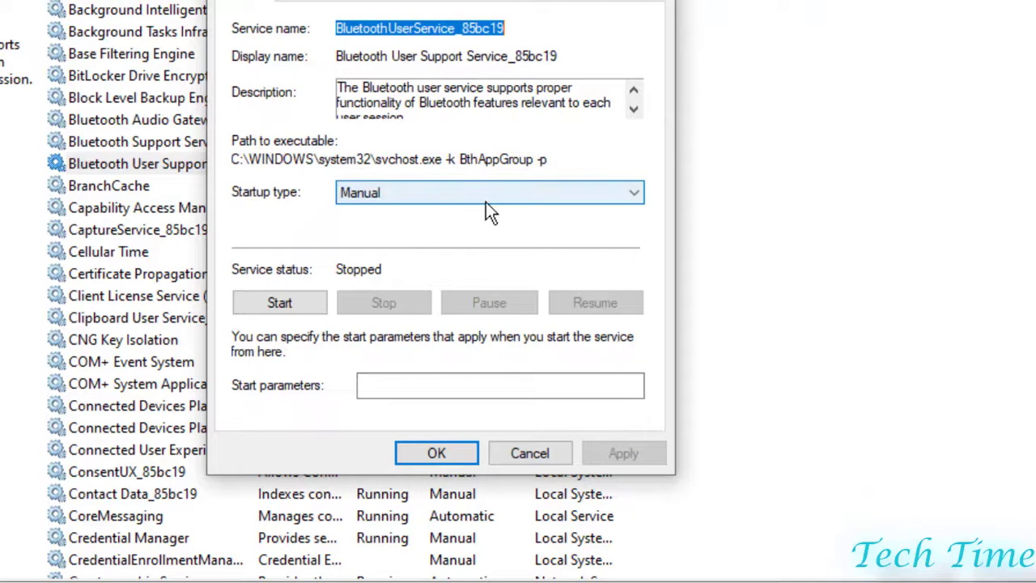
pyautogui.click(283, 308)
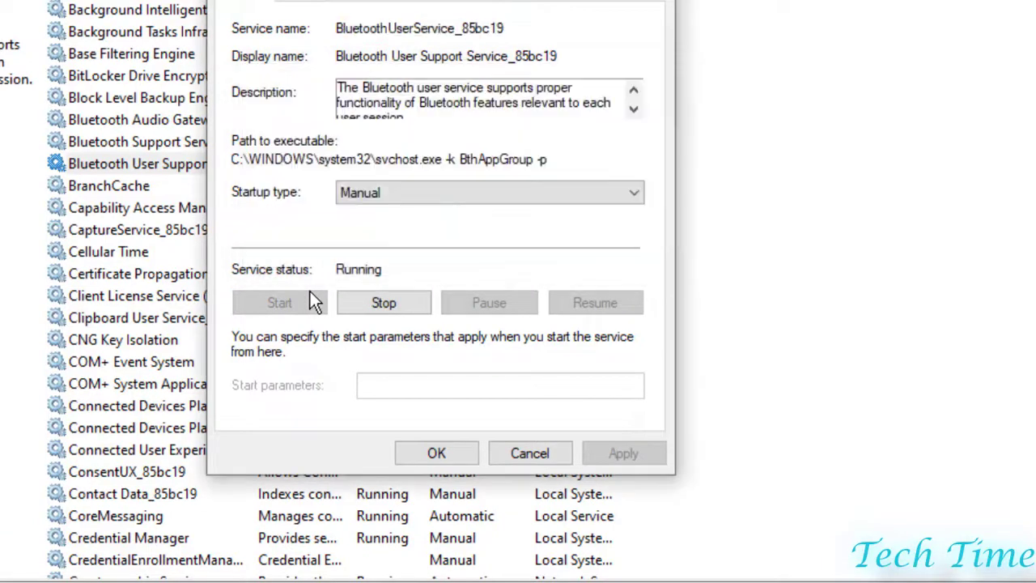
pyautogui.click(437, 453)
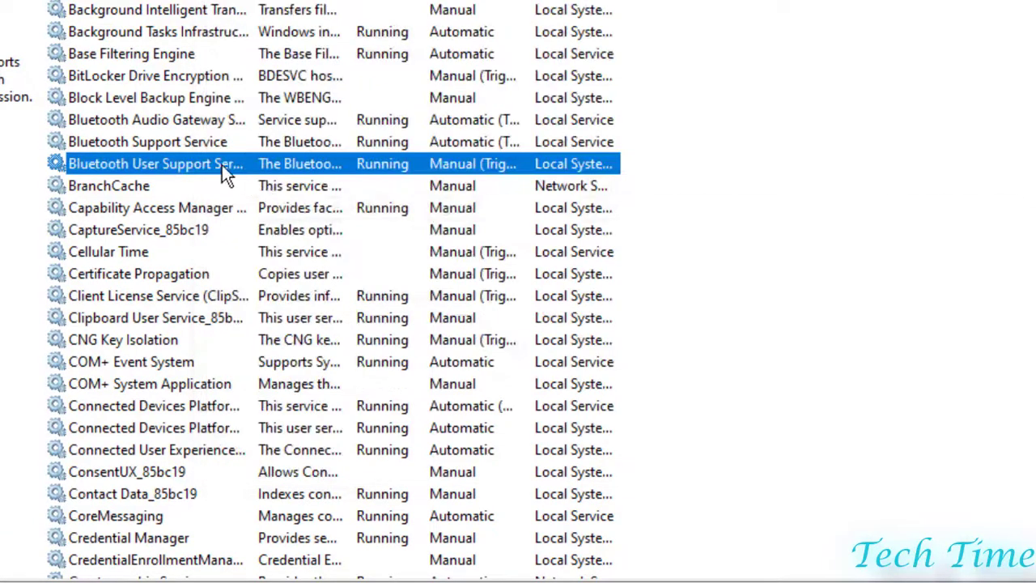
# Stop the Bluetooth Audio Gateway Service, then start it again so it shows Running.
pyautogui.click(253, 121)
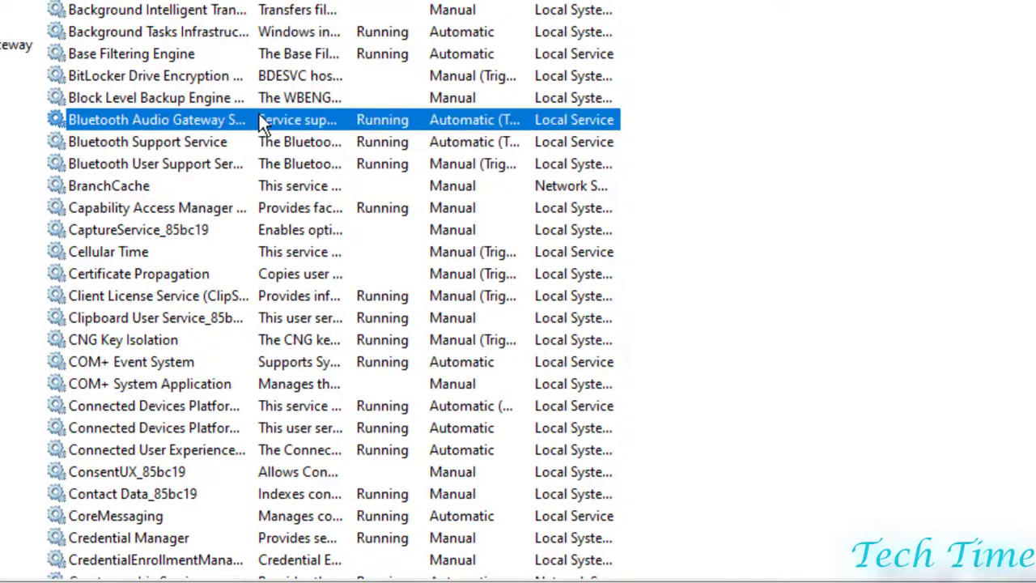
pyautogui.rightClick(259, 119)
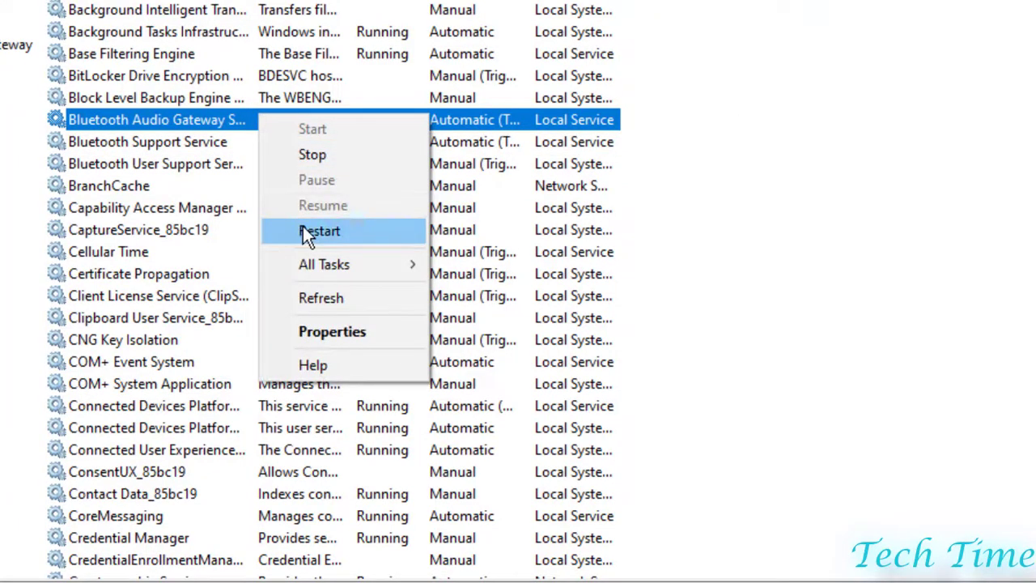
pyautogui.click(313, 156)
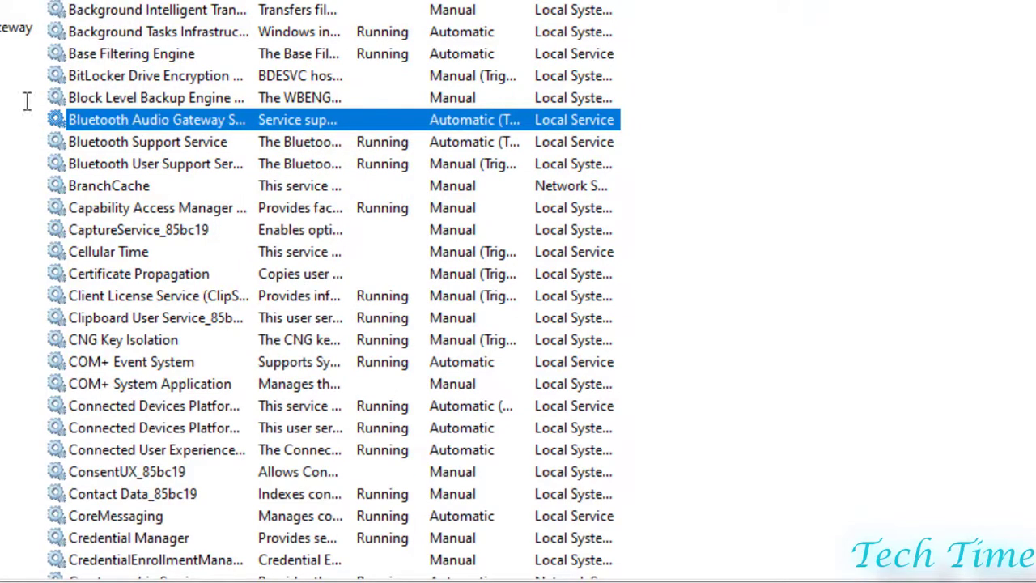
pyautogui.rightClick(171, 120)
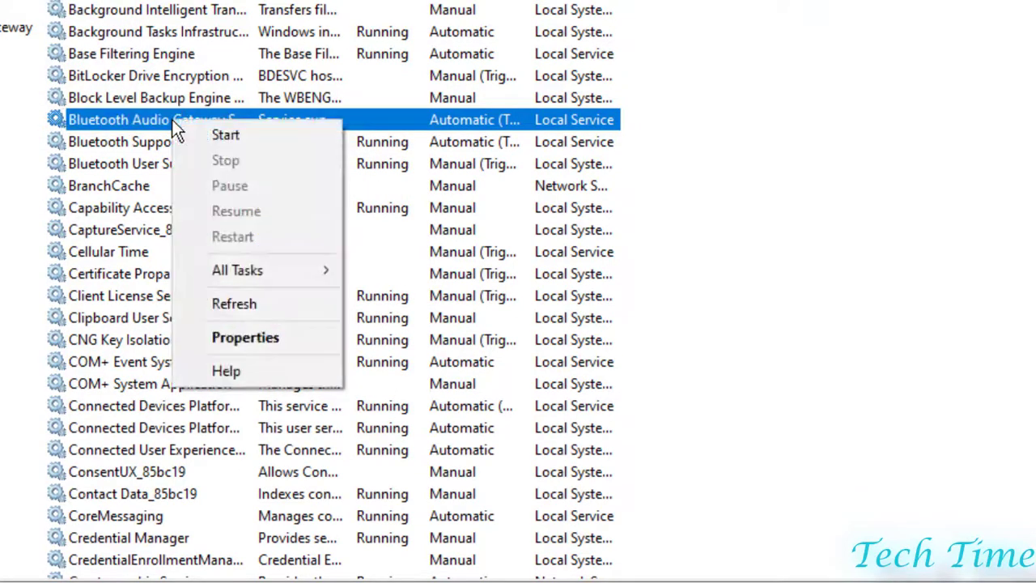
pyautogui.click(224, 139)
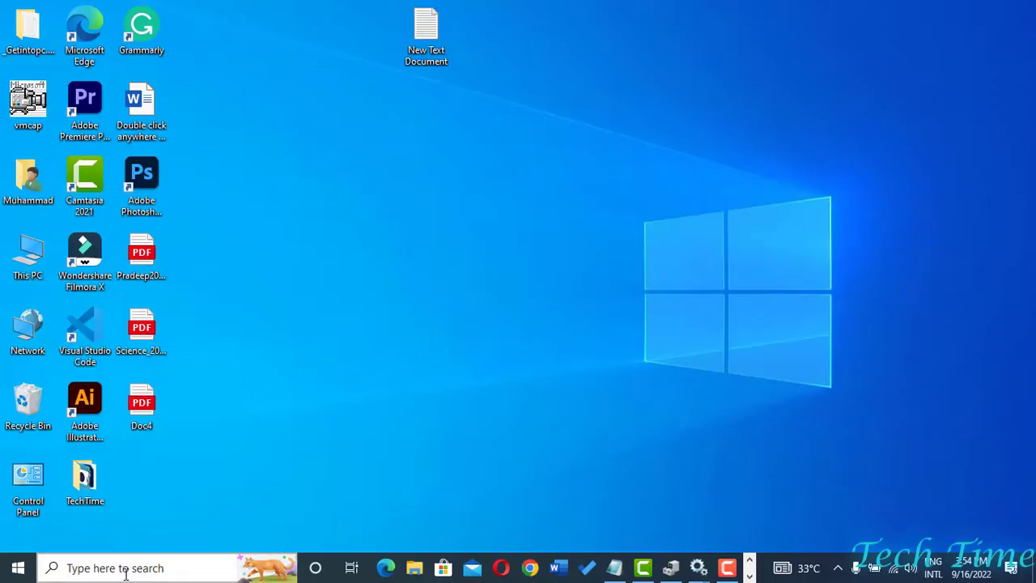
# Run the Bluetooth troubleshooter from Troubleshoot's Additional troubleshooters, fixing the radio status, then close it.
pyautogui.click(125, 567)
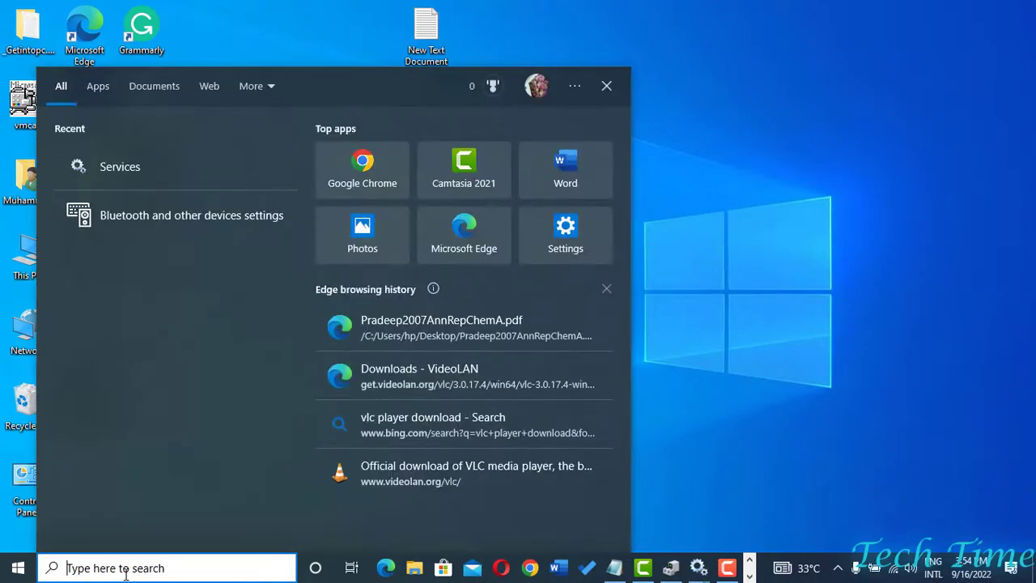
pyautogui.write('trouble')
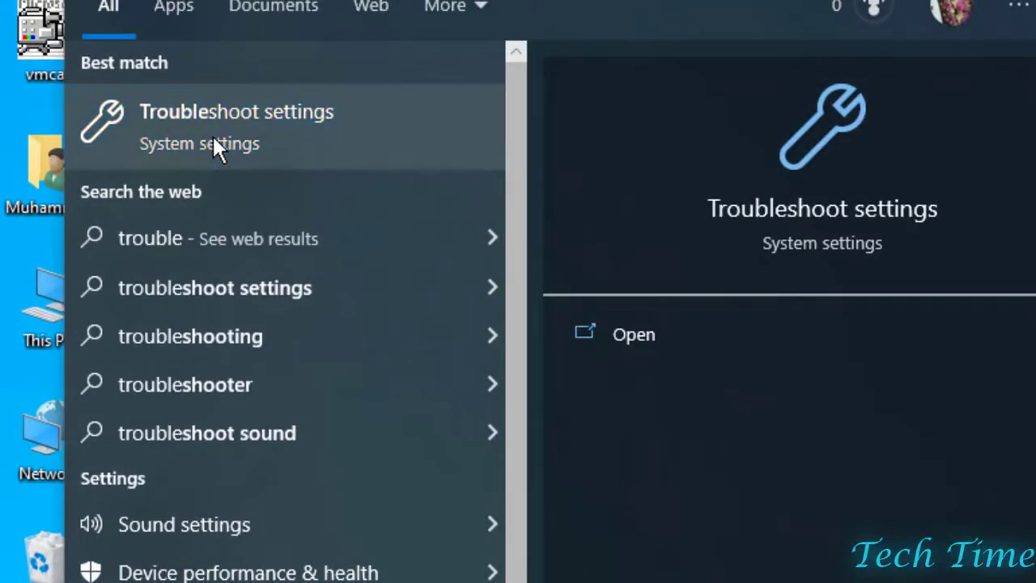
pyautogui.click(215, 142)
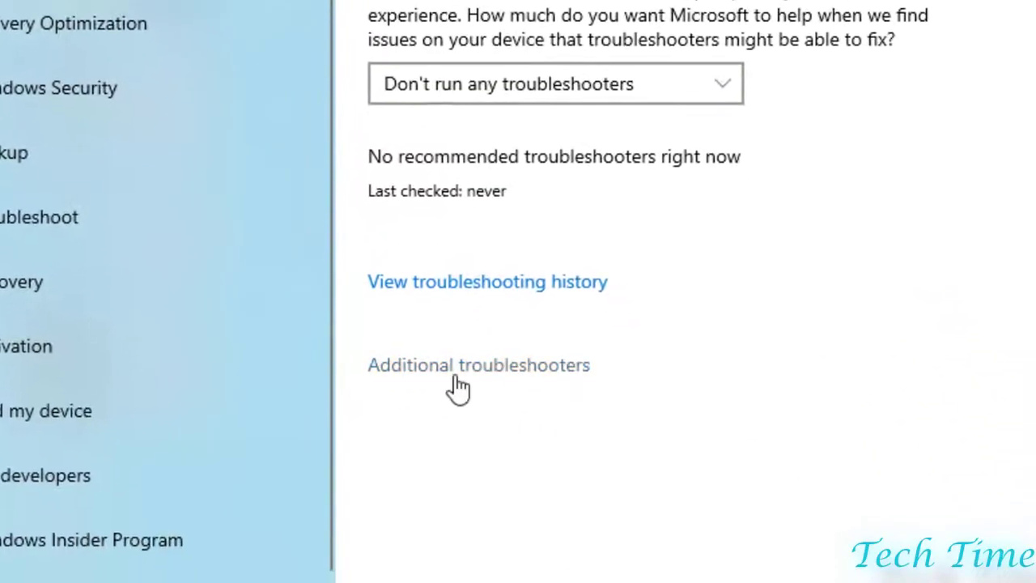
pyautogui.click(473, 366)
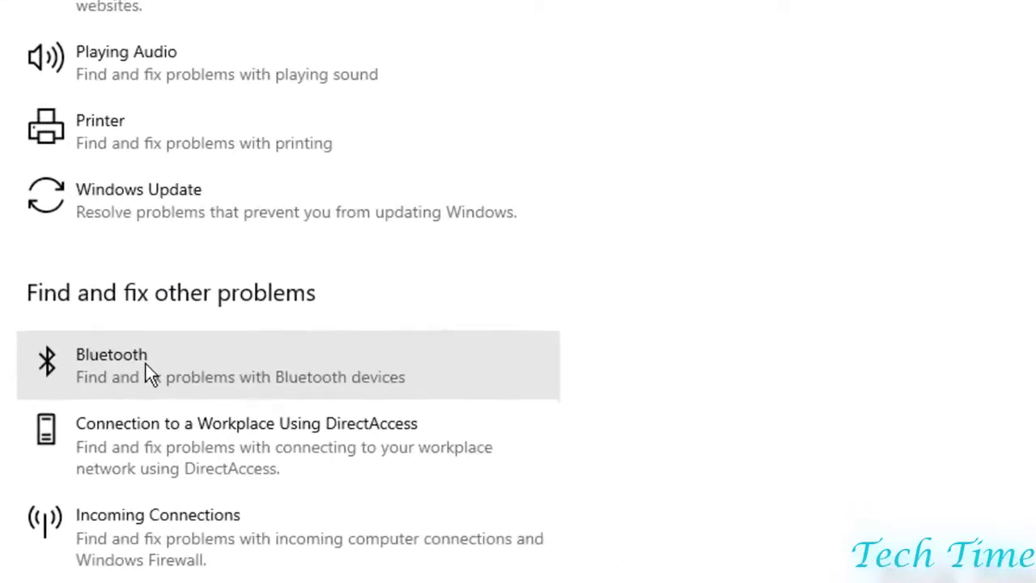
pyautogui.click(149, 362)
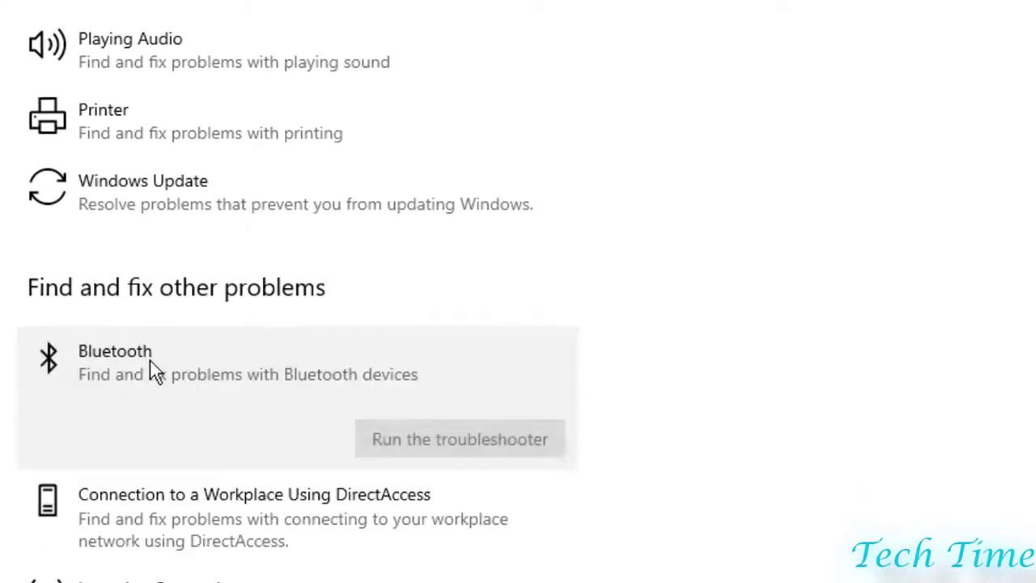
pyautogui.click(465, 440)
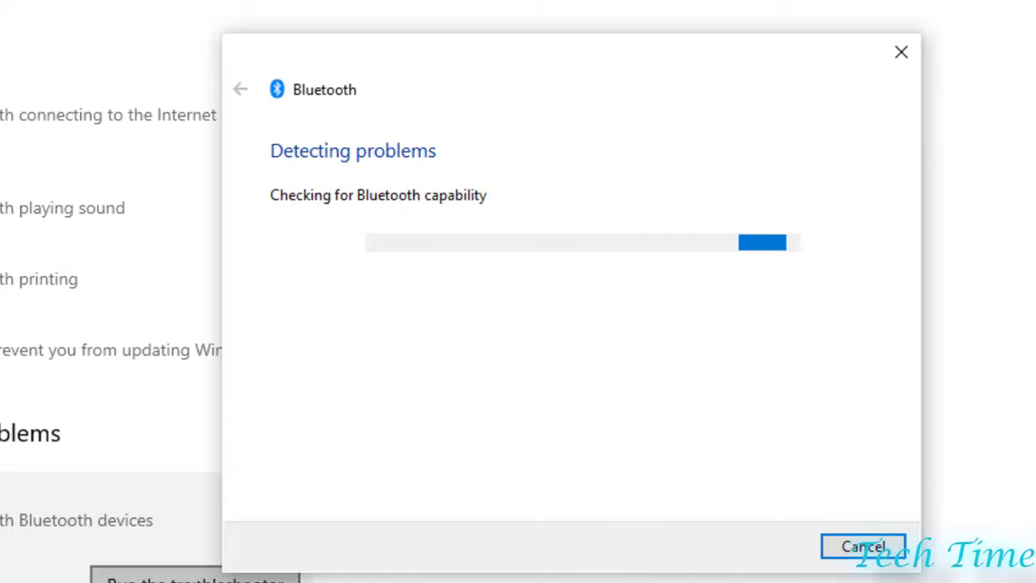
pyautogui.click(856, 564)
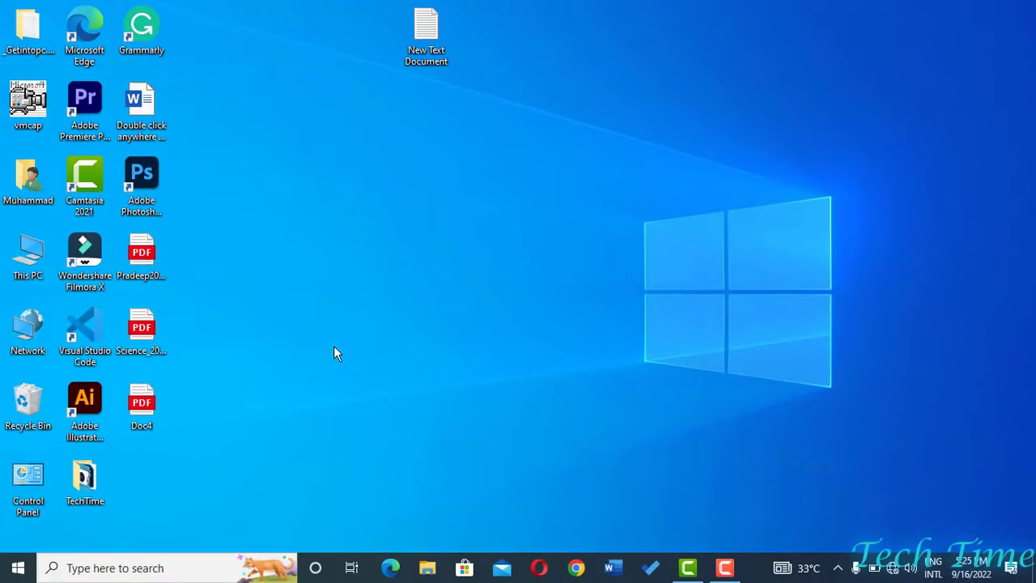
# Open Windows Update settings via a 'wind' search and start Check for updates.
pyautogui.click(142, 570)
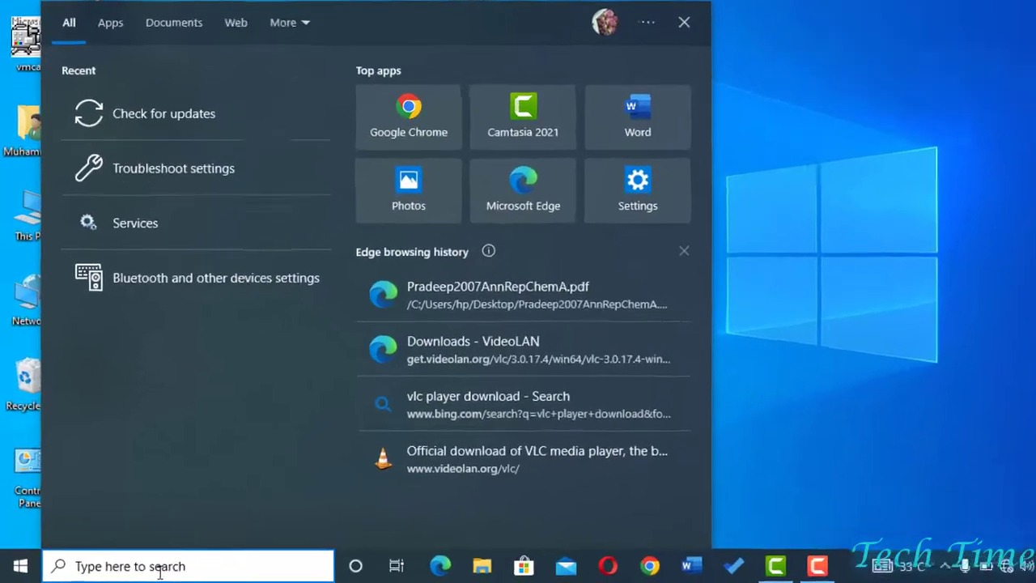
pyautogui.write('wind')
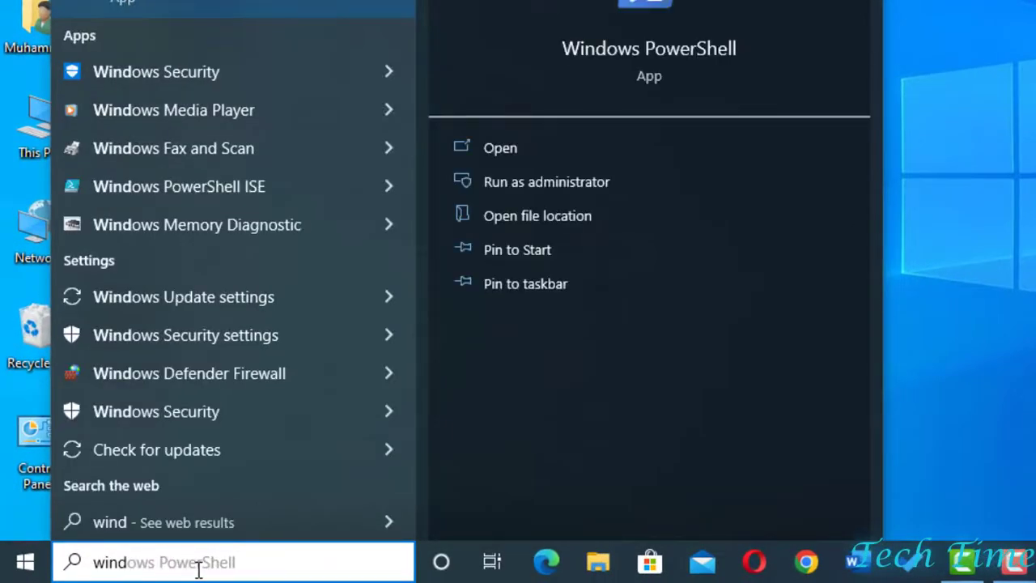
pyautogui.click(184, 296)
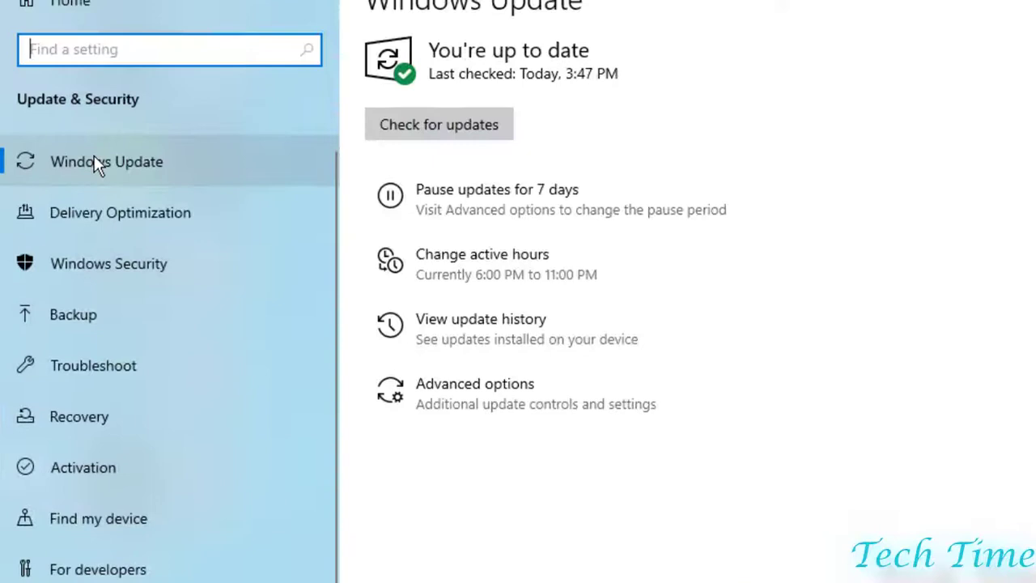
pyautogui.click(445, 131)
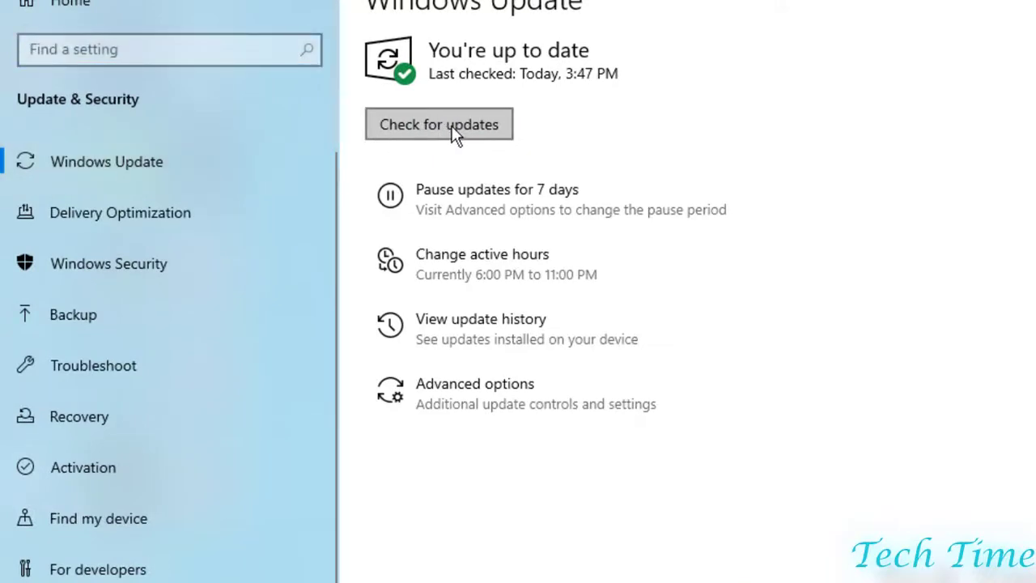
pyautogui.click(453, 132)
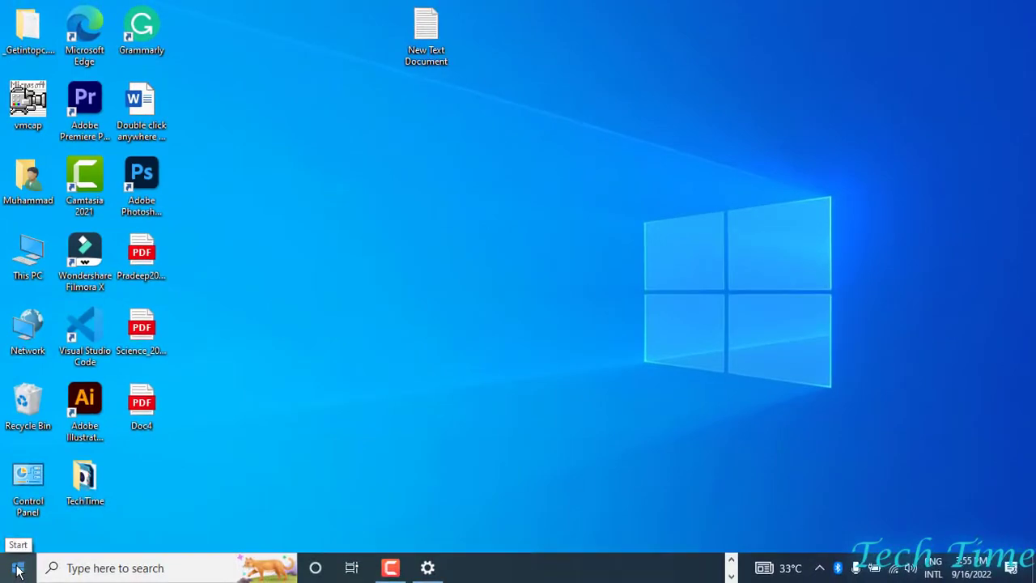
# Open Device Manager from the Start button's context menu and expand the Bluetooth category.
pyautogui.rightClick(18, 570)
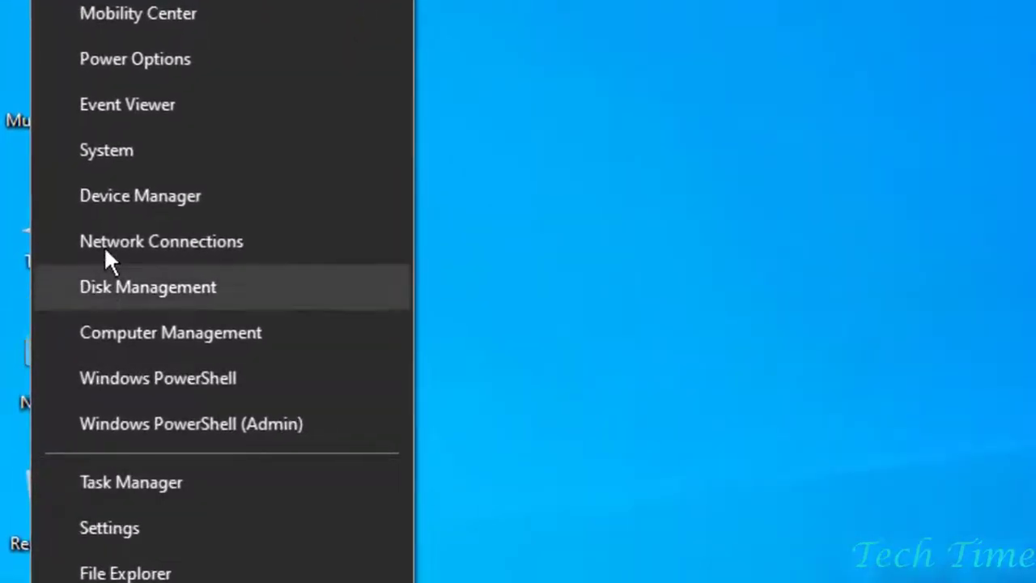
pyautogui.click(115, 205)
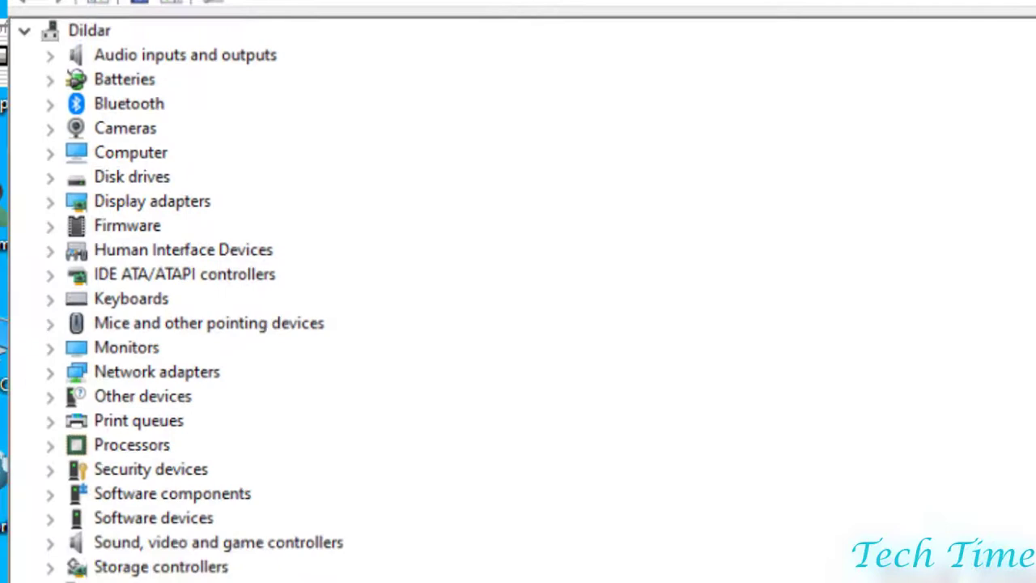
pyautogui.click(46, 90)
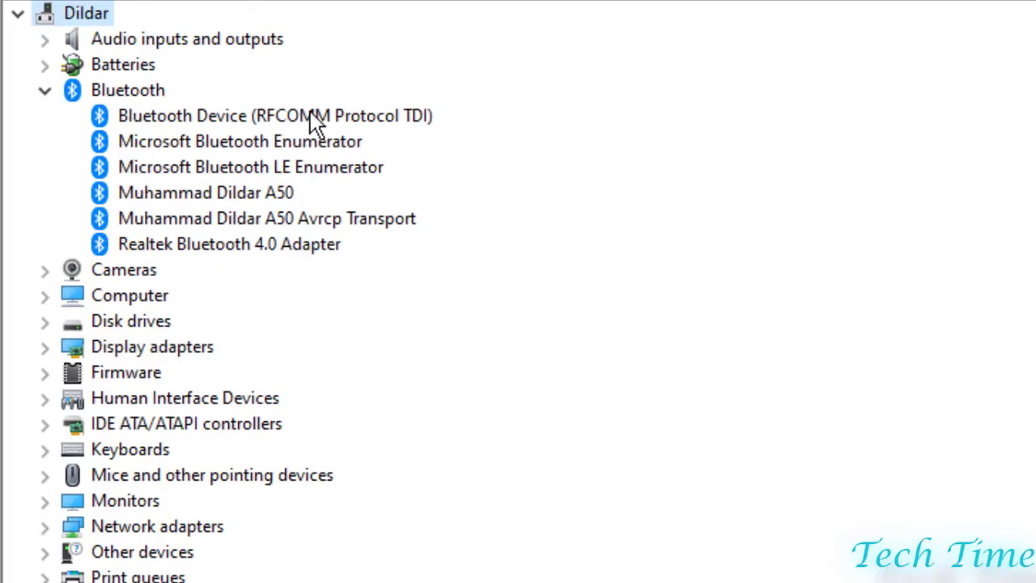
# Automatically search for a driver for Bluetooth Device (RFCOMM Protocol TDI); the best driver is already installed.
pyautogui.rightClick(310, 112)
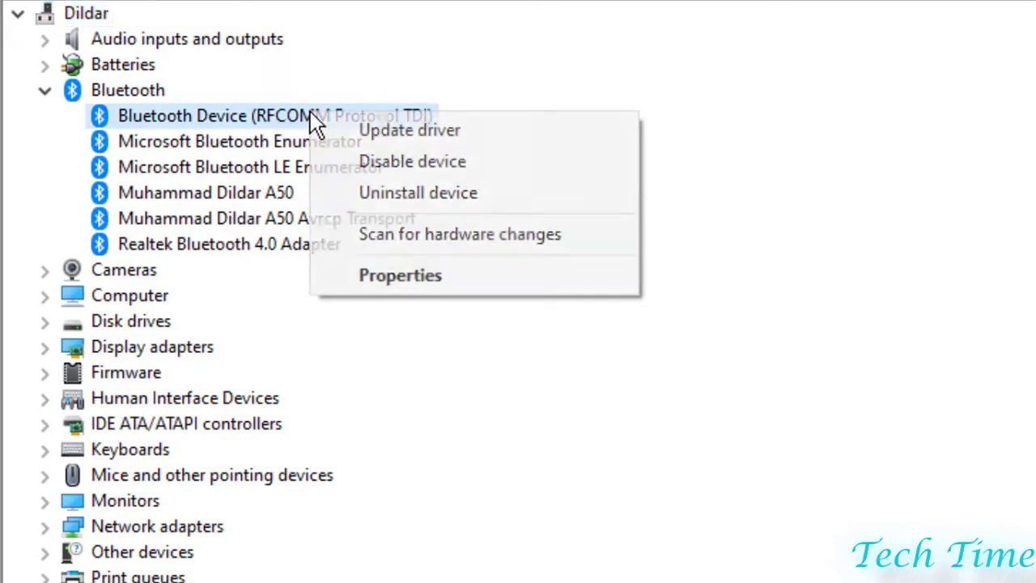
pyautogui.click(455, 136)
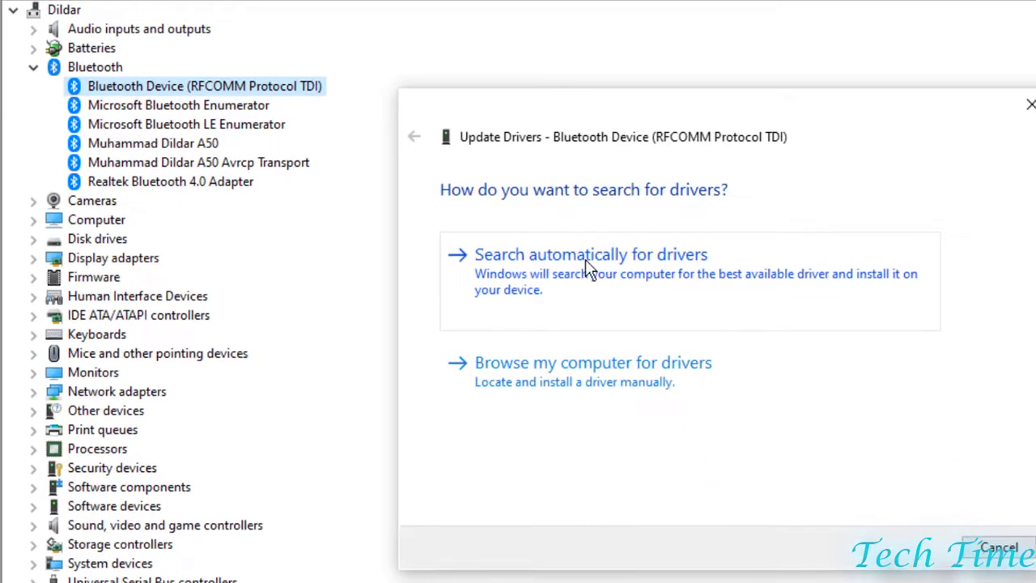
pyautogui.click(678, 275)
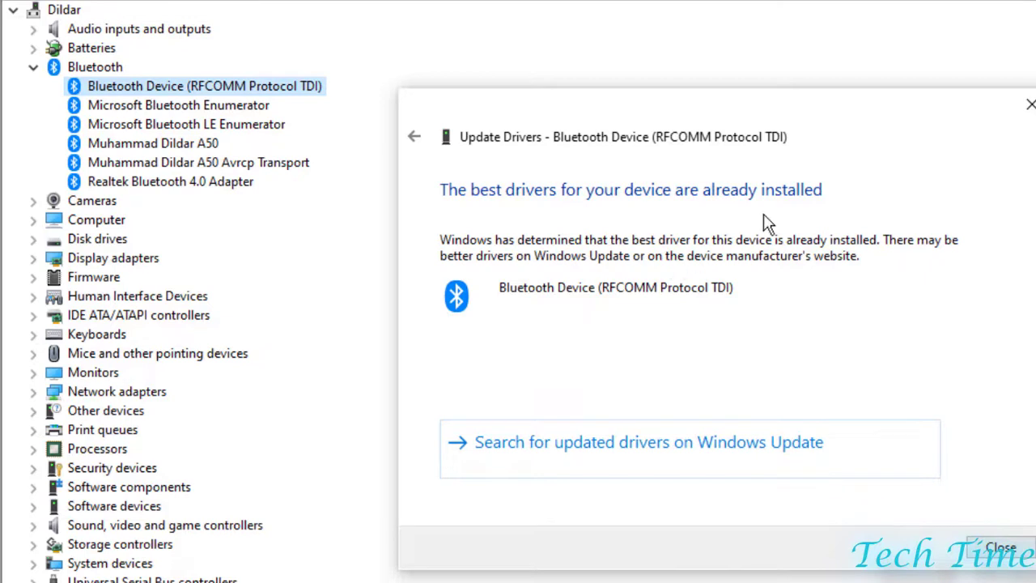
pyautogui.click(1029, 104)
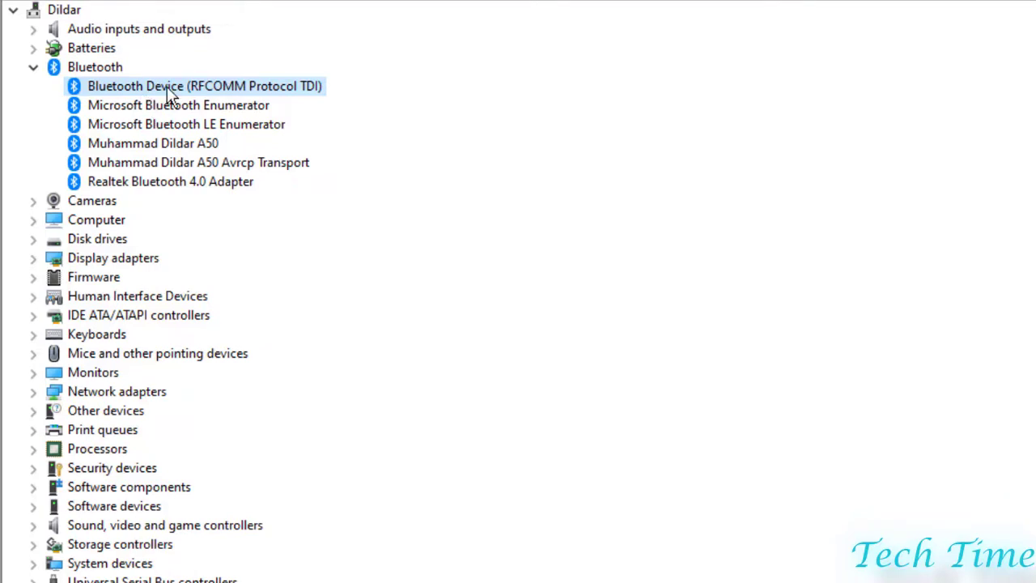
pyautogui.rightClick(167, 85)
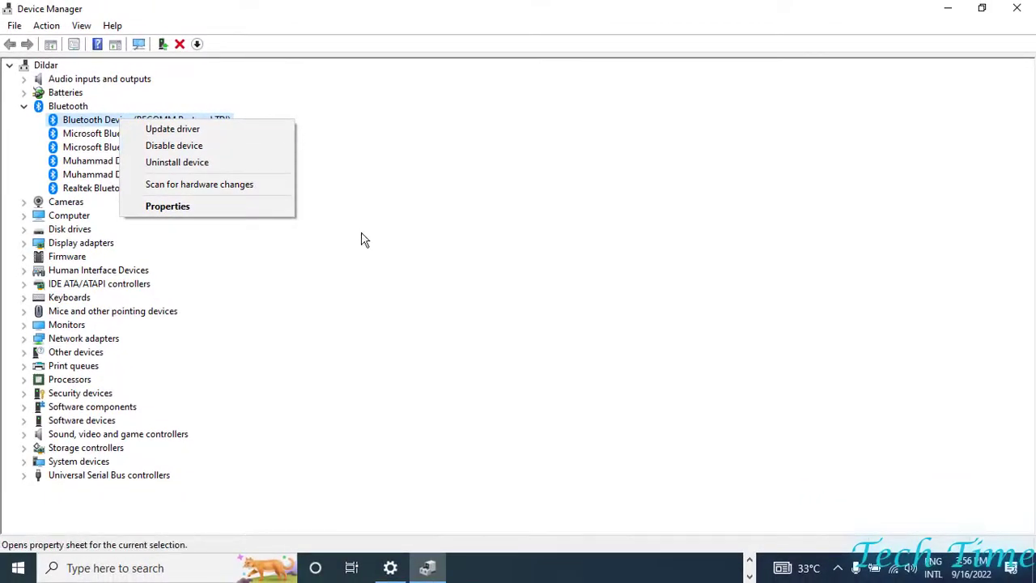
pyautogui.click(446, 269)
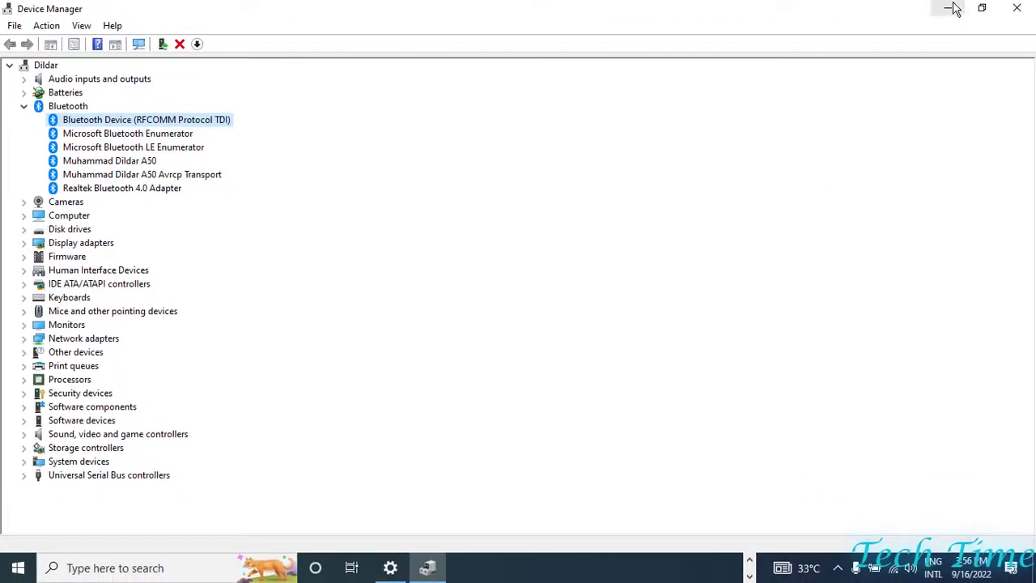